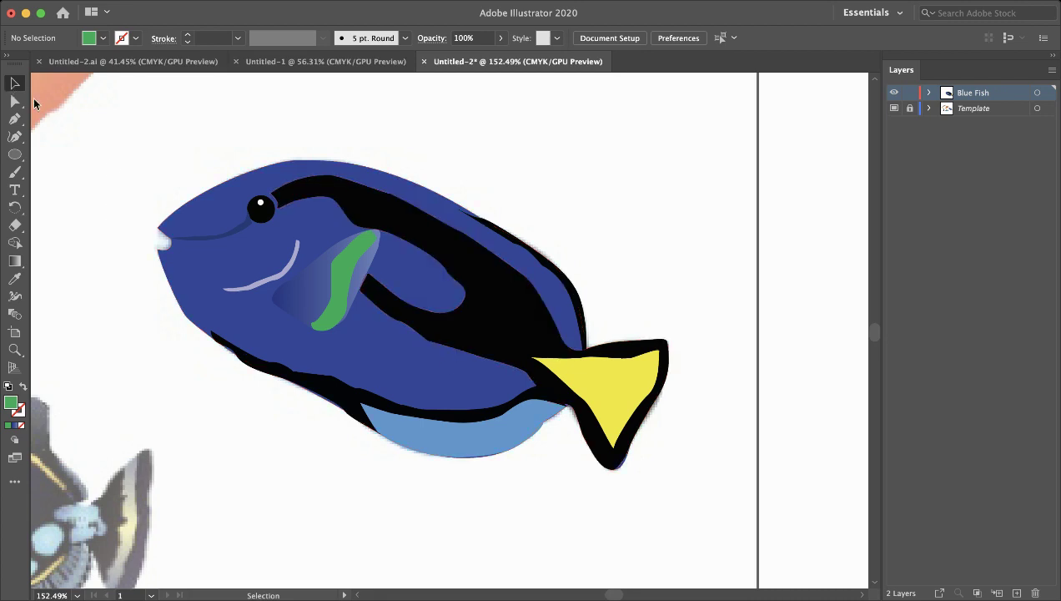
- Move the entire blue fish drawing up and to the right, off its template image, and deselect it
drag(149, 170, 700, 483)
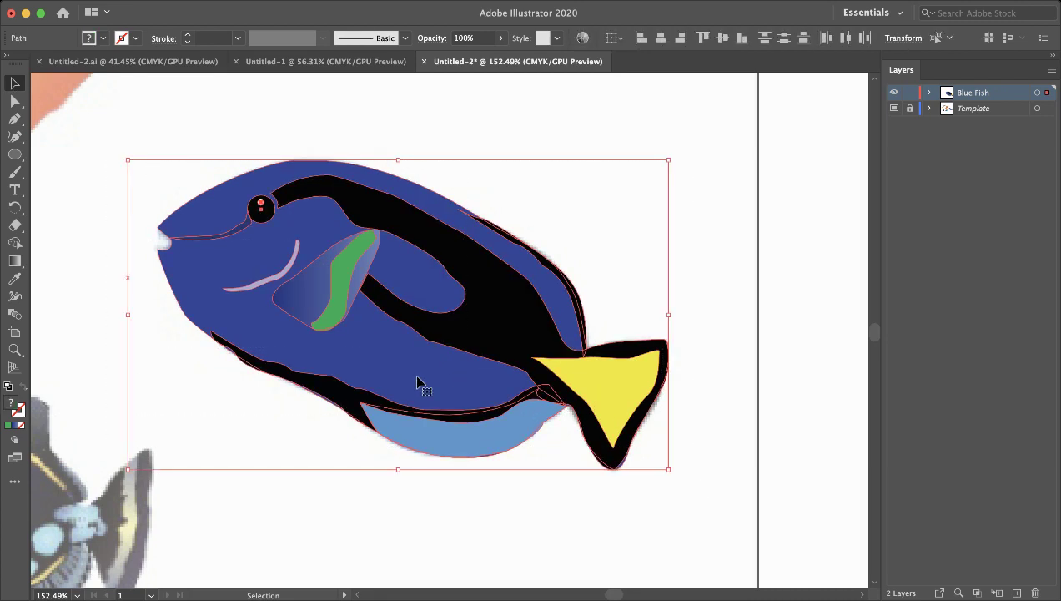
drag(417, 384, 676, 300)
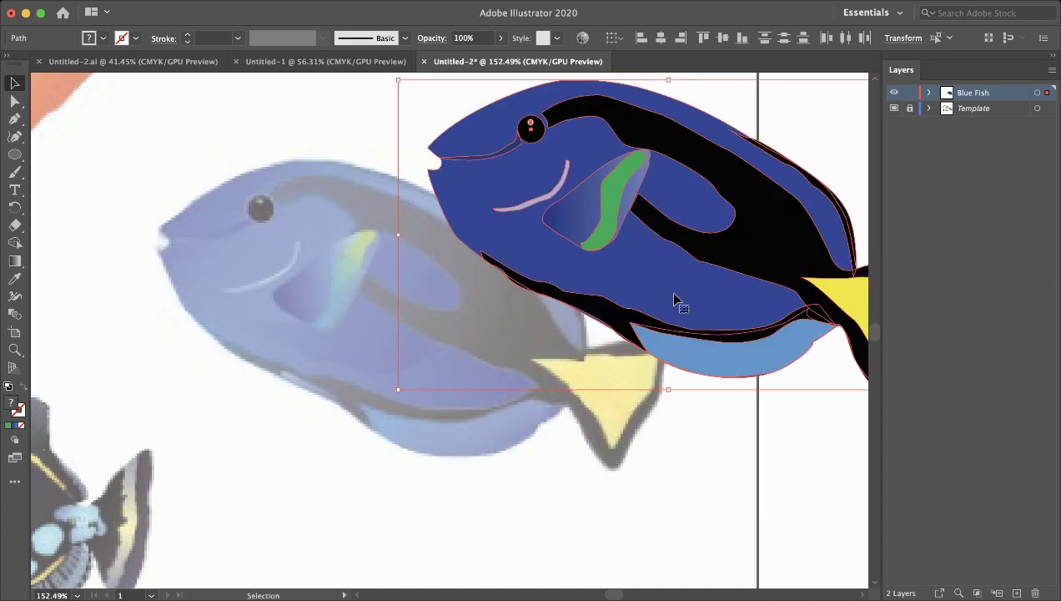
click(355, 267)
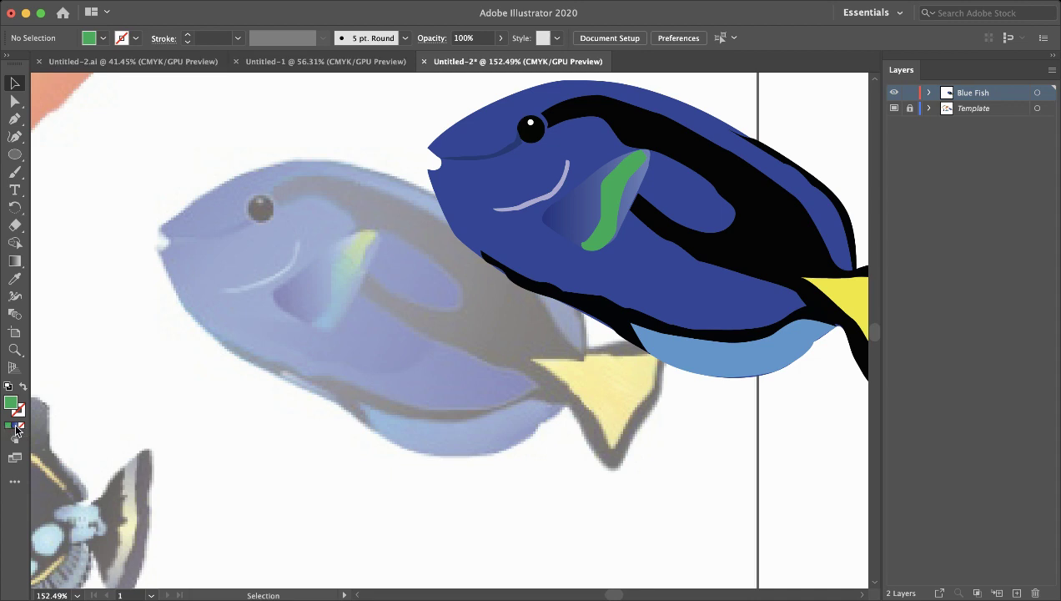
- Fill the green stripe on the fish's side fin with a gradient running from blue through green to yellow
click(613, 213)
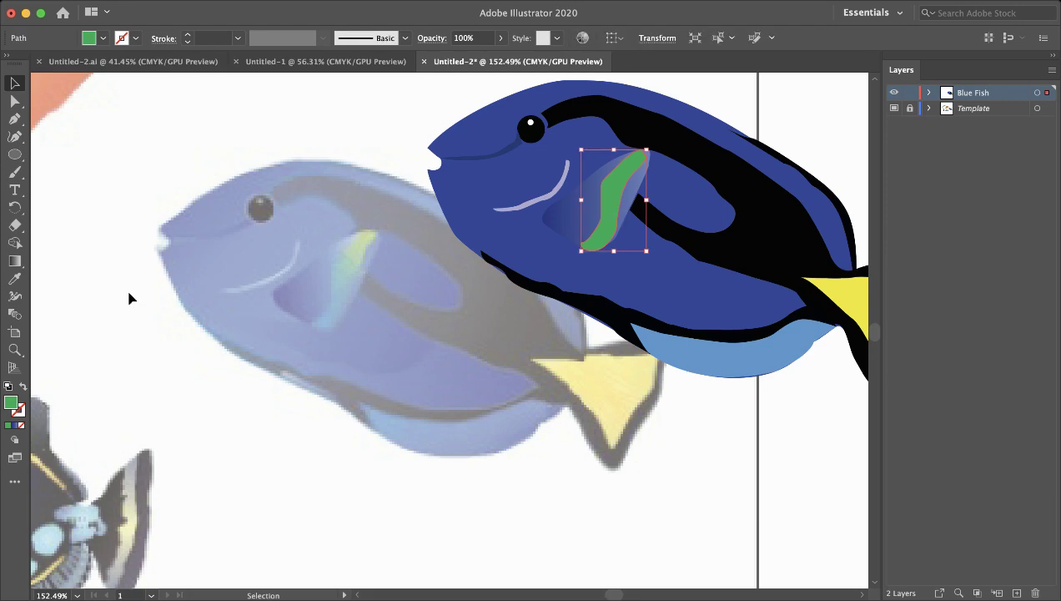
click(17, 427)
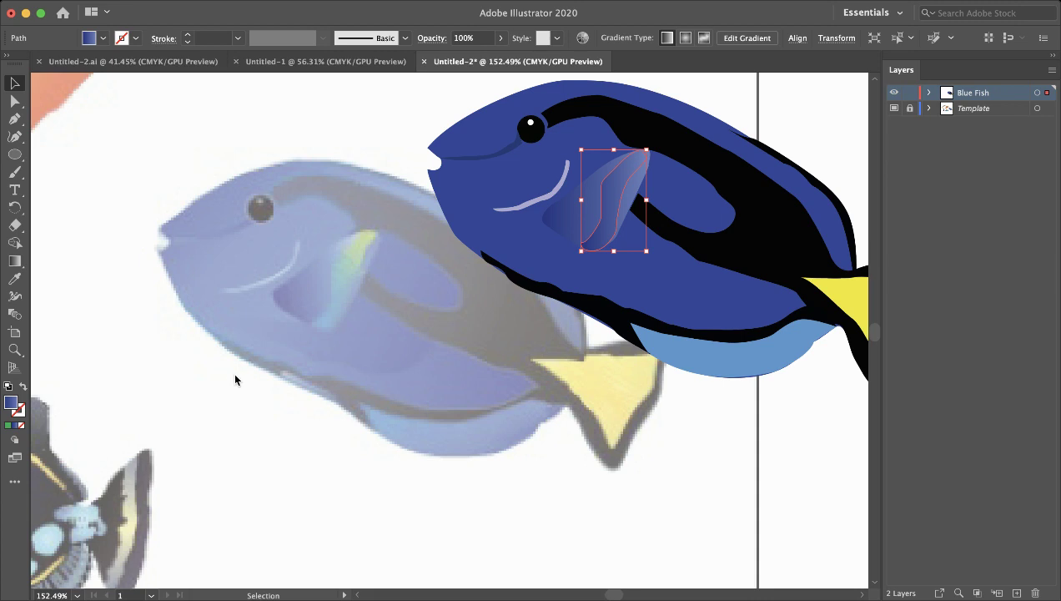
key(i)
click(93, 523)
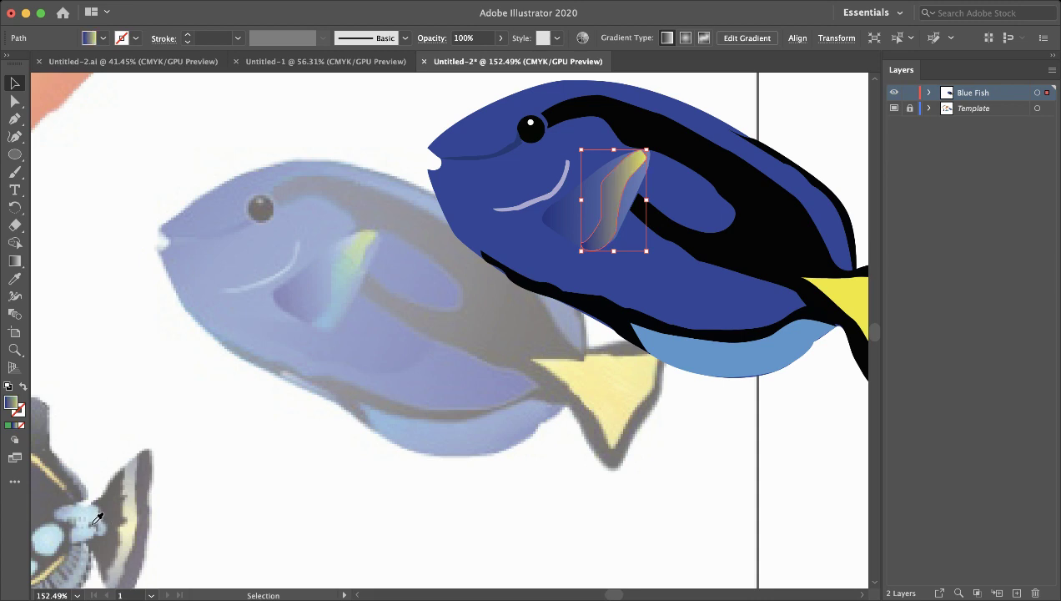
key(v)
click(118, 521)
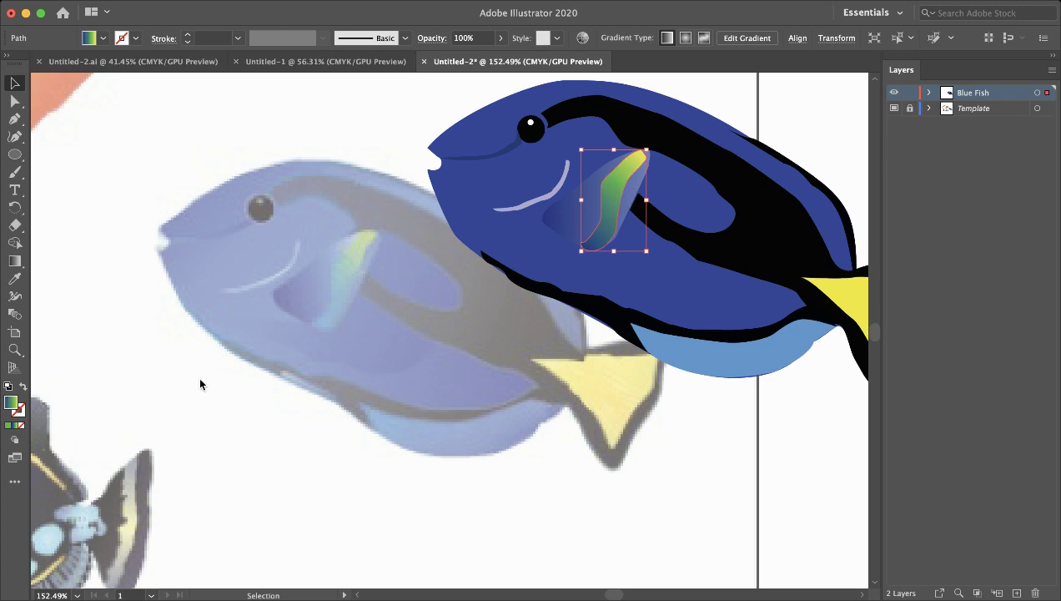
click(316, 111)
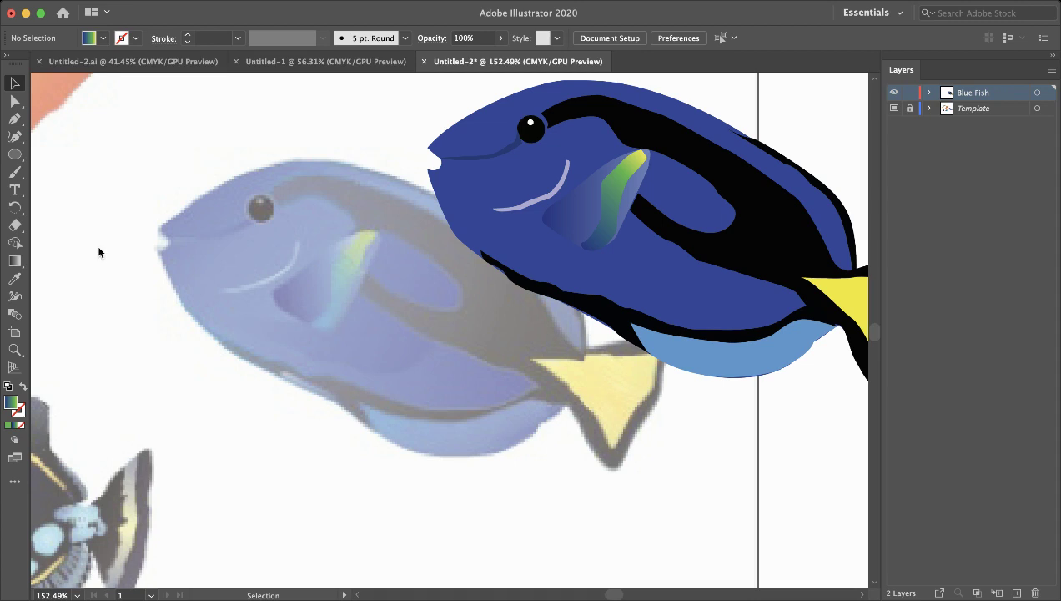
- Compare the drawn fish with the template image by toggling the visibility of the Template and Blue Fish layers
scroll(158, 232, down, 5)
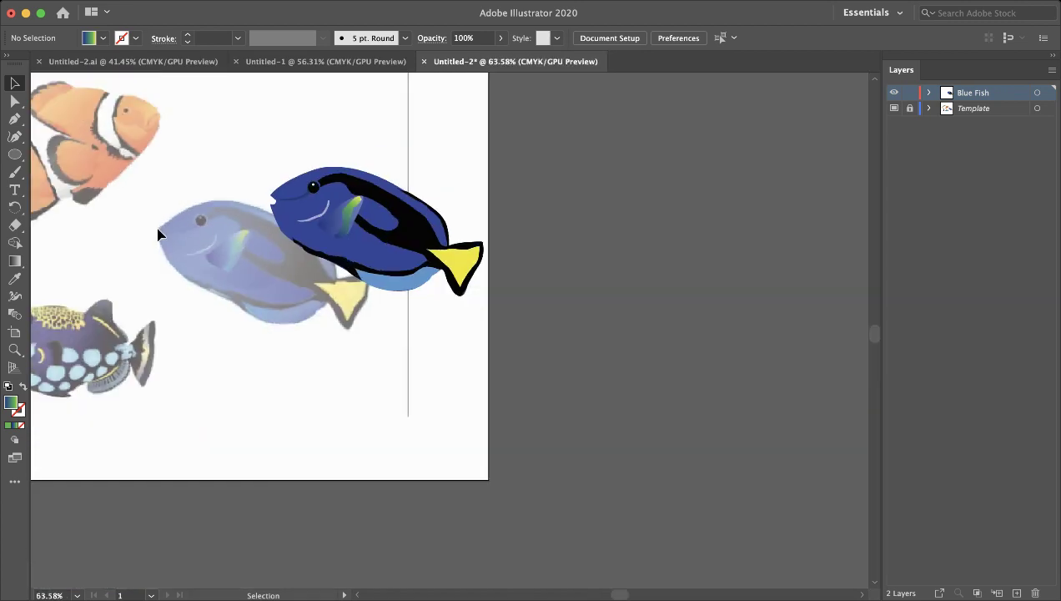
scroll(158, 233, left, 10)
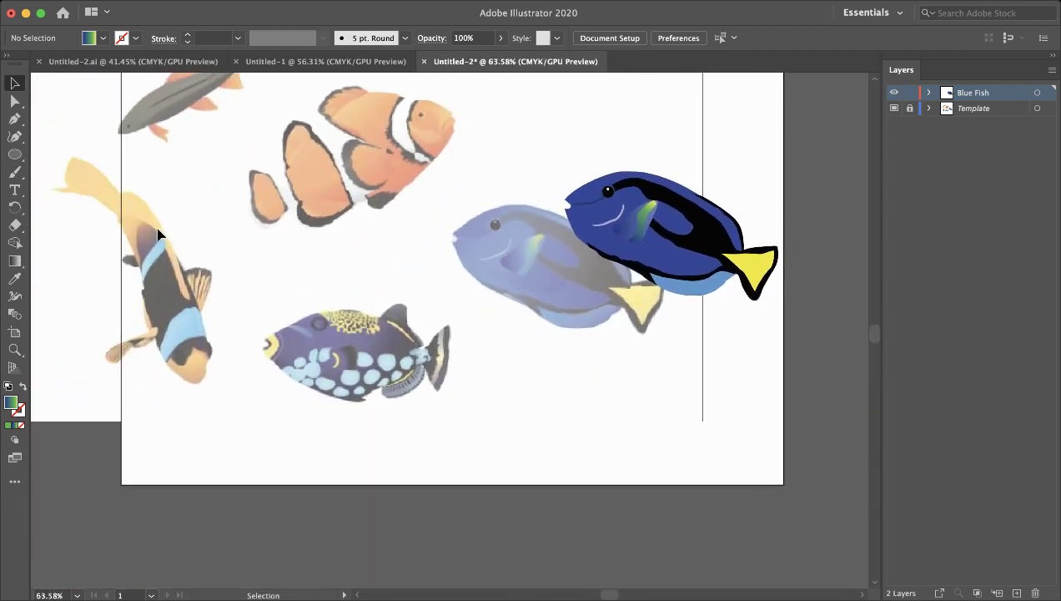
scroll(158, 233, up, 4)
scroll(159, 234, down, 3)
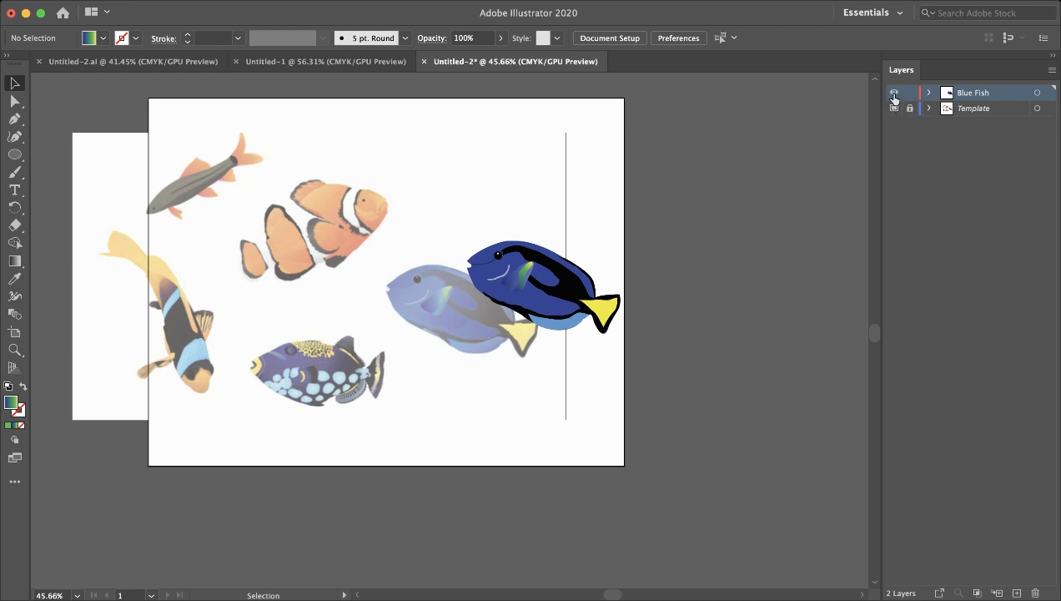
click(895, 109)
click(894, 109)
click(894, 108)
click(894, 109)
click(894, 92)
click(894, 92)
- Add three new layers above the Blue Fish layer
click(1017, 593)
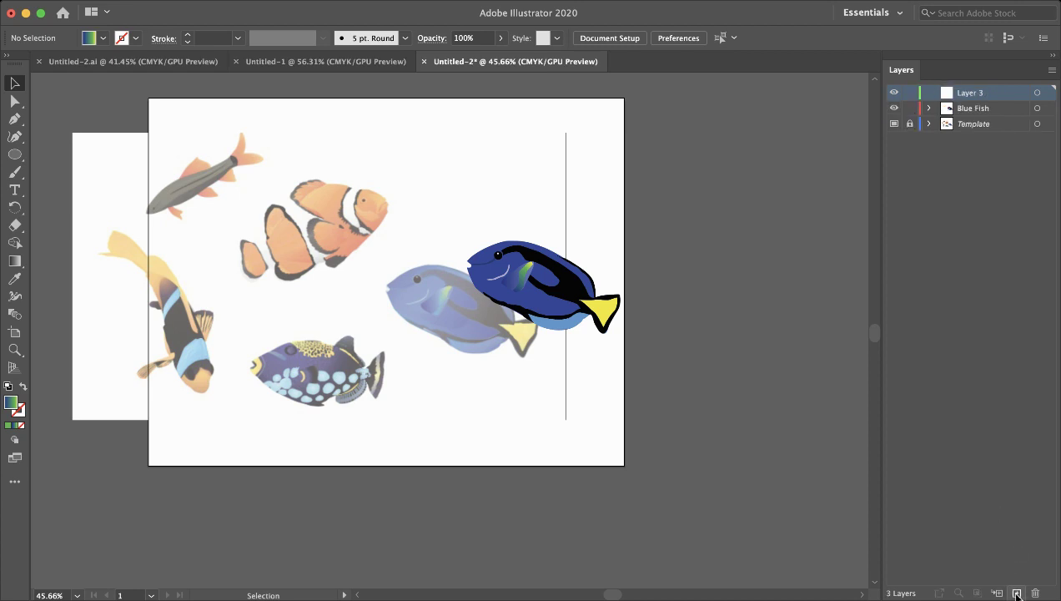
click(1017, 593)
click(1017, 593)
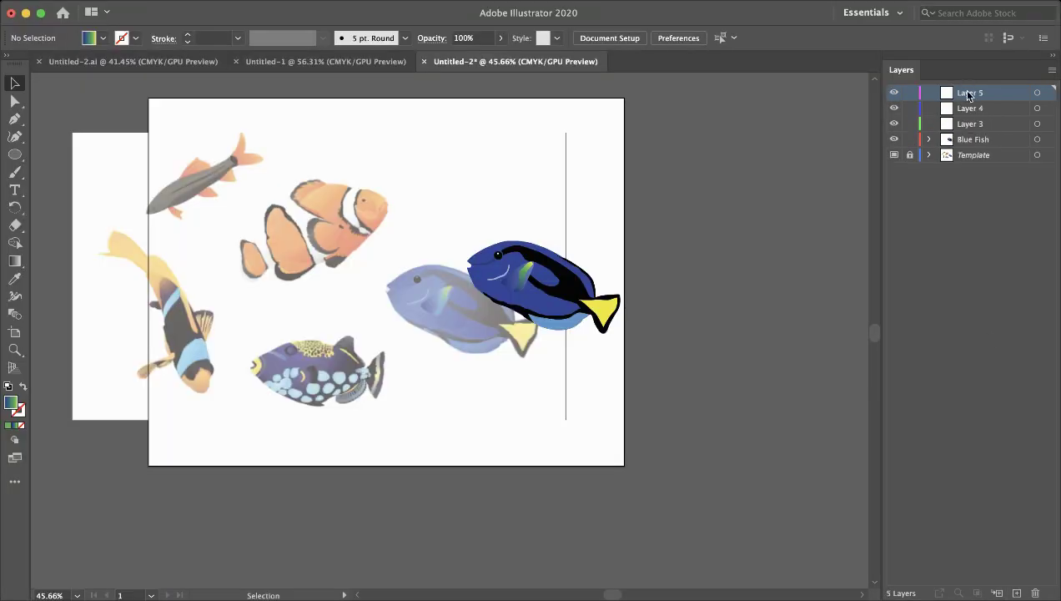
- Lock Layer 5, Layer 4 and Layer 3, and hide the Template layer
click(910, 93)
click(910, 107)
click(910, 123)
click(964, 142)
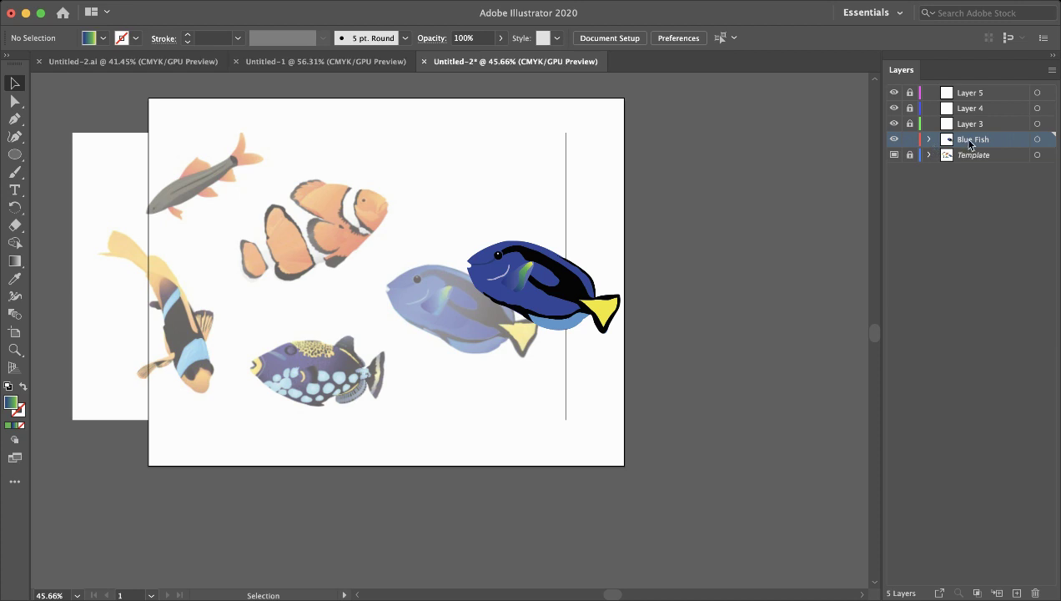
click(894, 155)
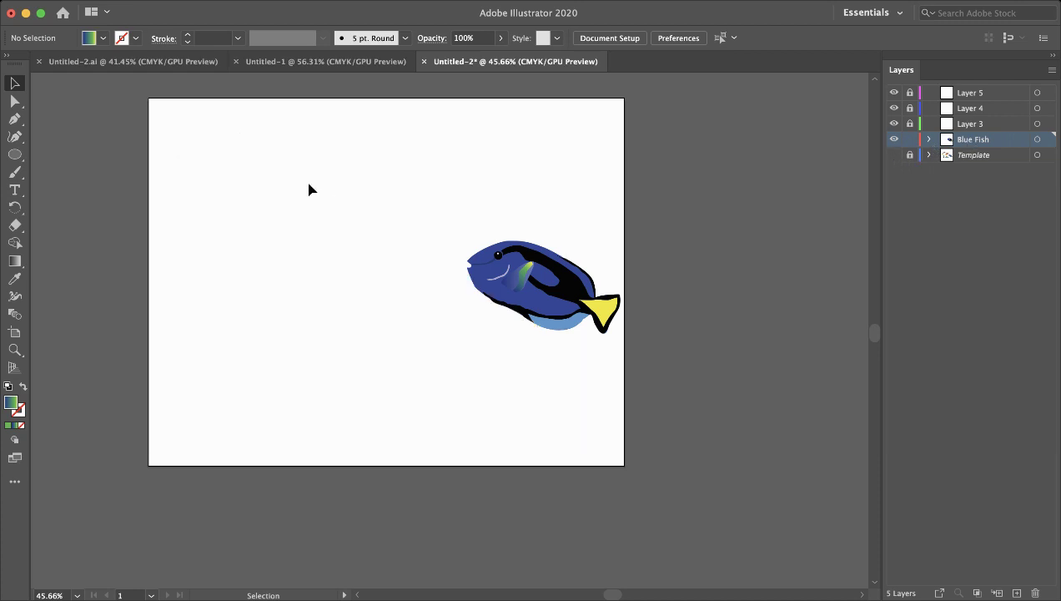
- Rename Layer 3 to Water and make it the active unlocked layer, with the Blue Fish layer locked
click(976, 125)
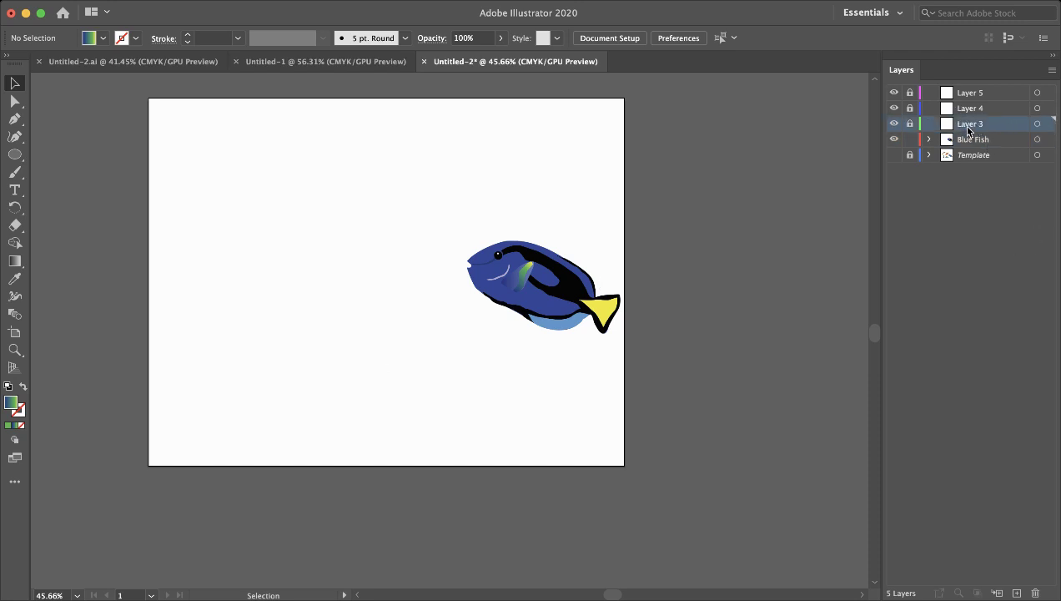
double_click(969, 129)
text(Water)
click(969, 218)
click(910, 124)
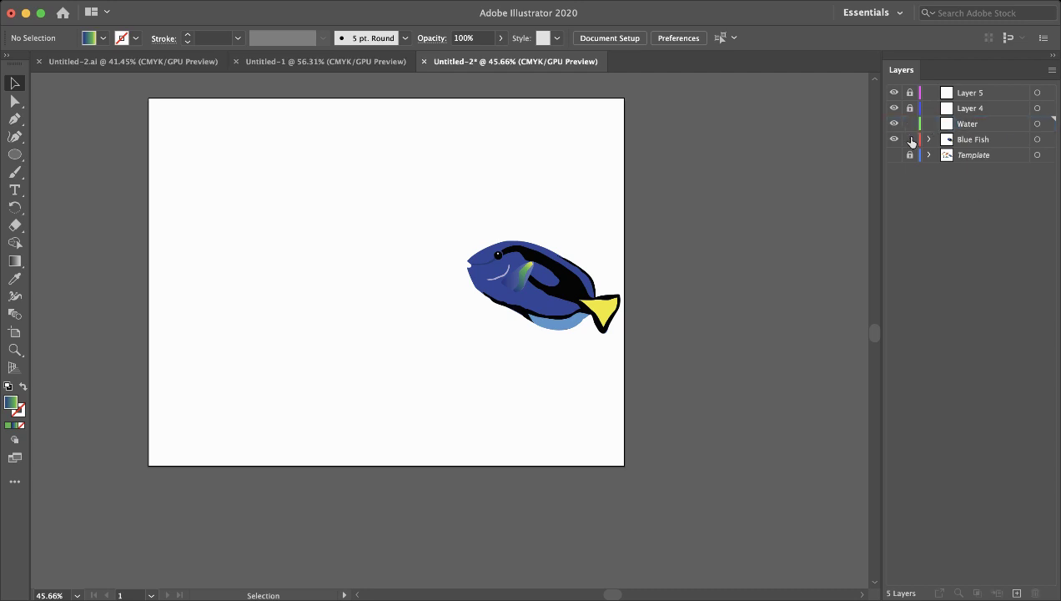
click(971, 124)
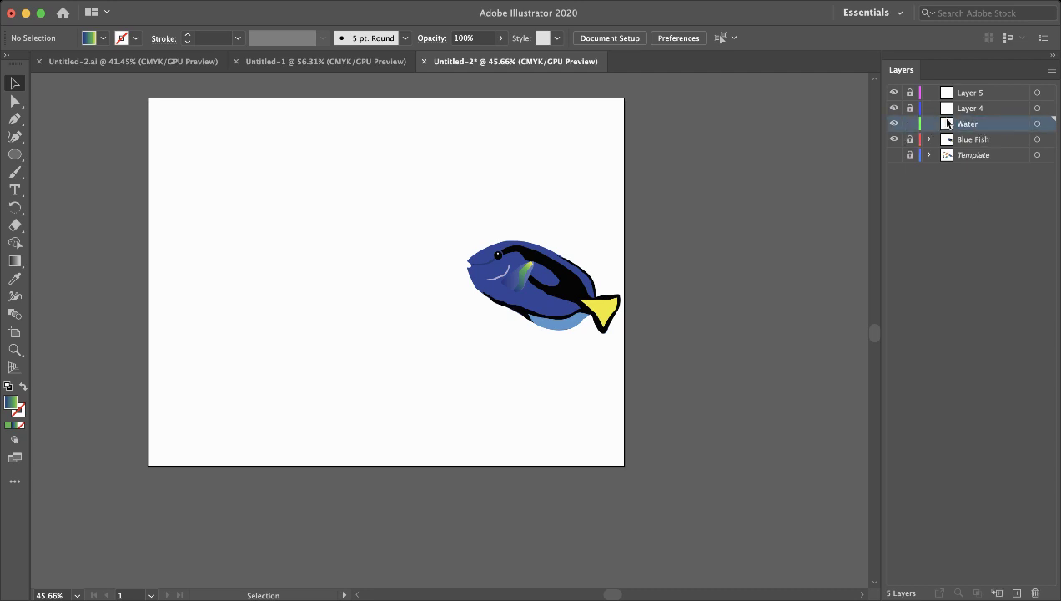
- Draw a closed rectangle covering the whole artboard on the Water layer with the Pen tool, filled solid light blue
click(14, 118)
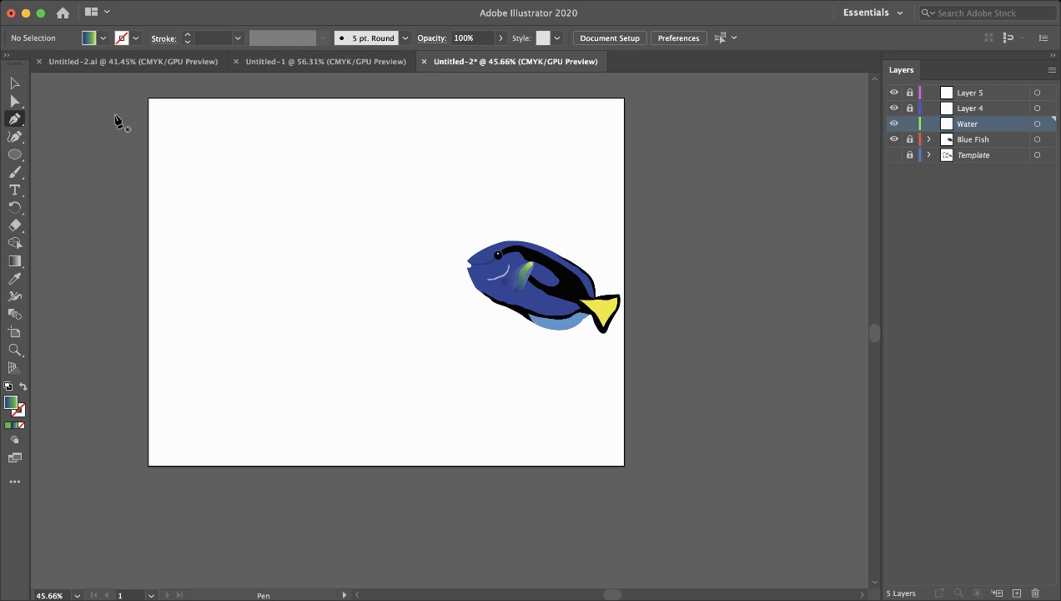
click(150, 98)
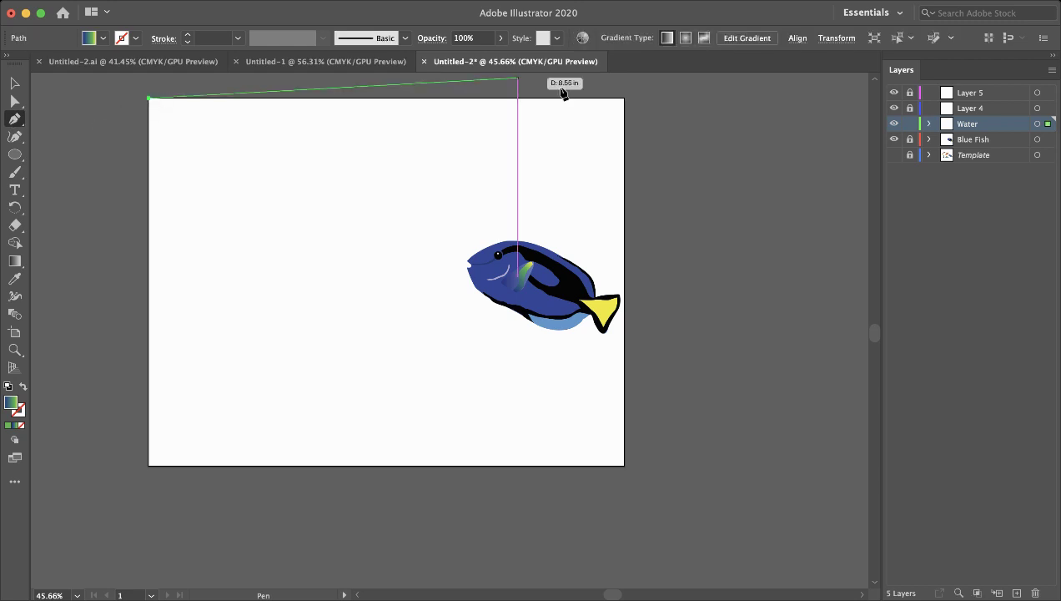
click(624, 98)
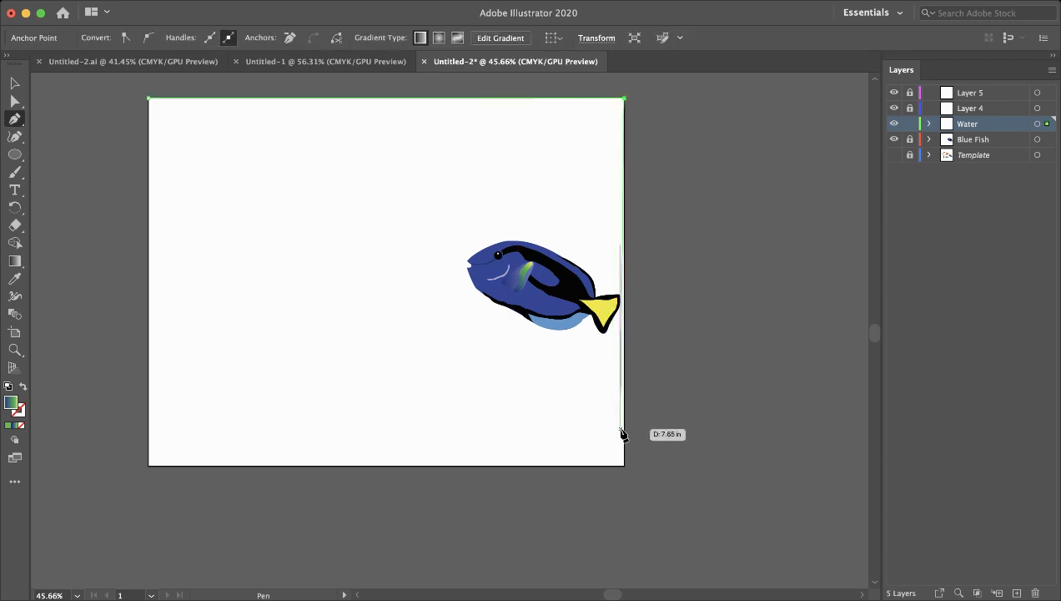
click(624, 465)
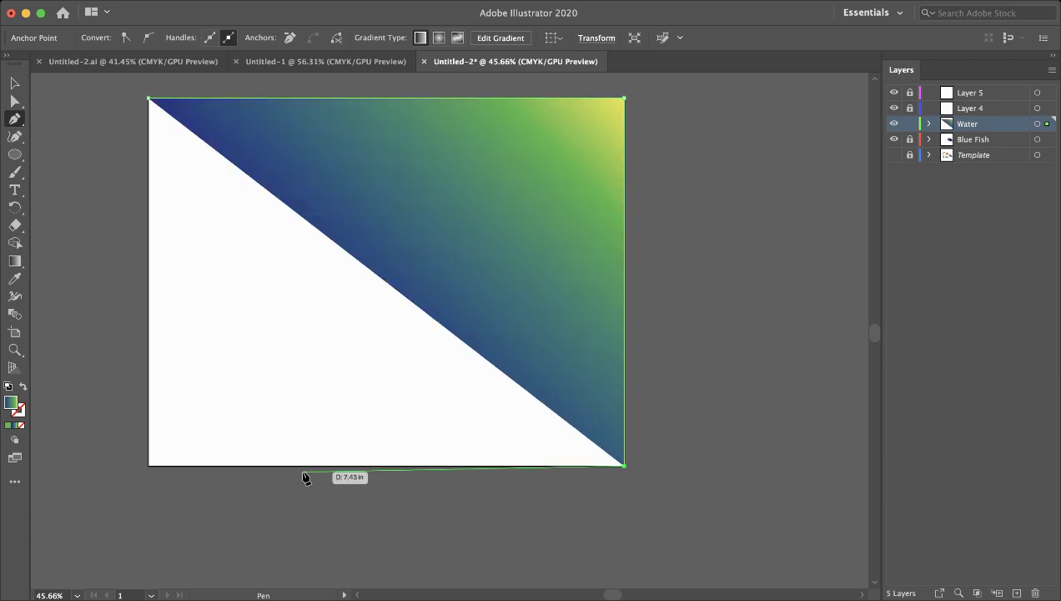
click(149, 466)
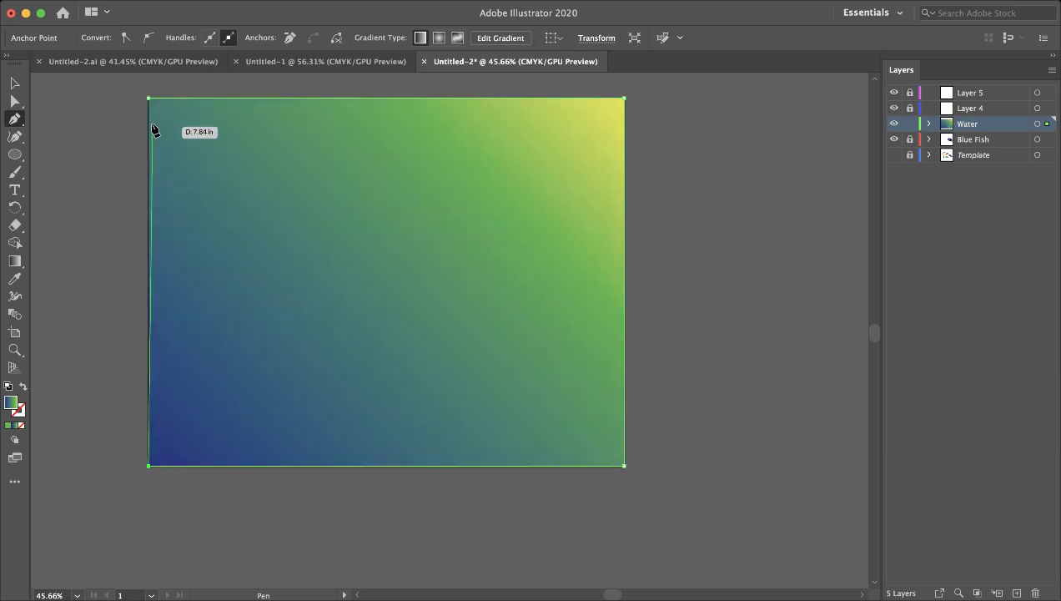
click(150, 98)
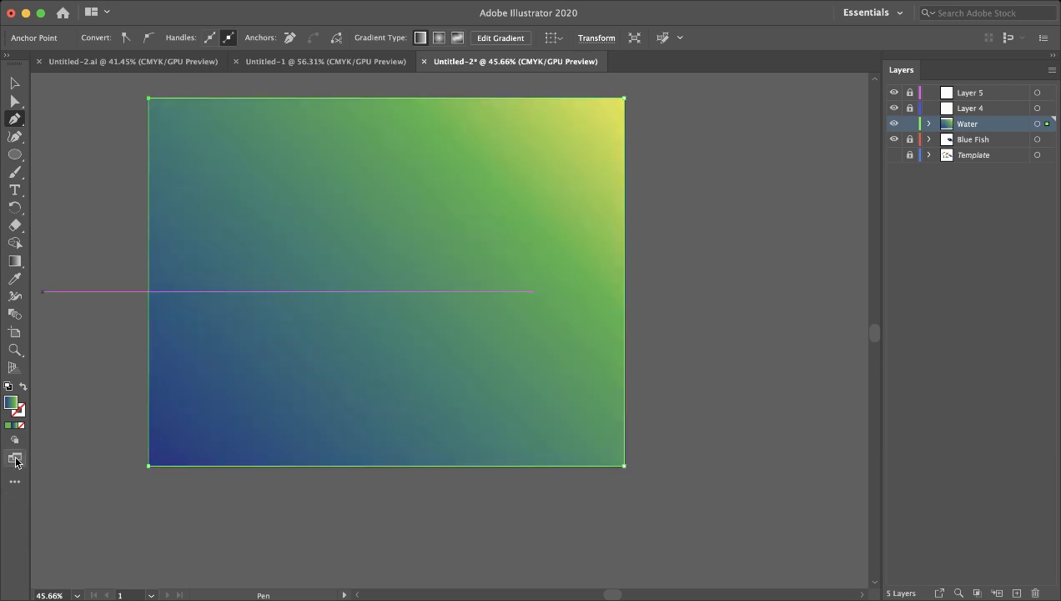
click(8, 426)
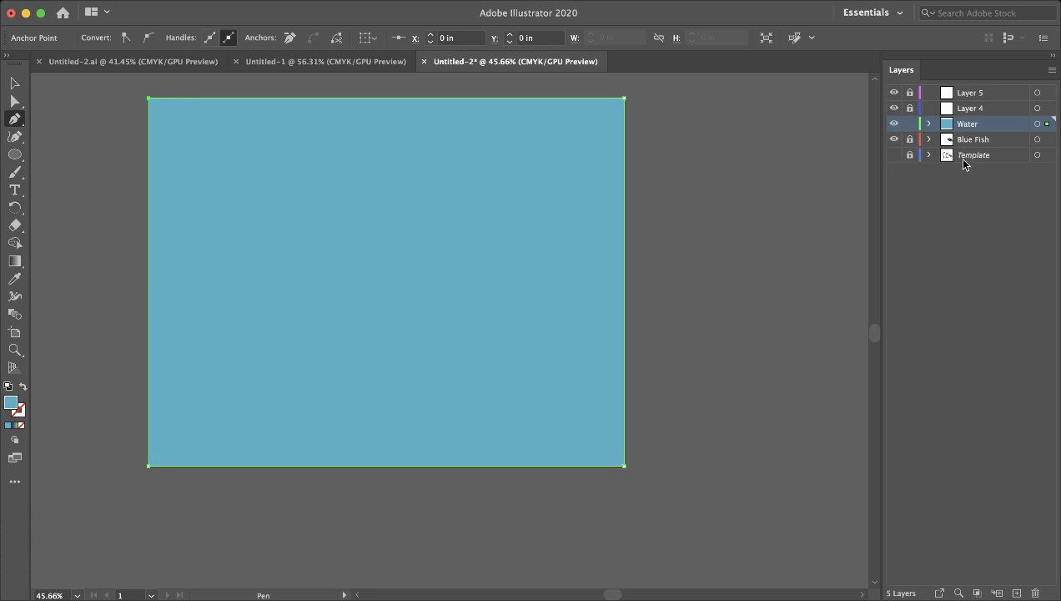
- Move the Blue Fish layer above the Water layer in the stacking order
click(980, 243)
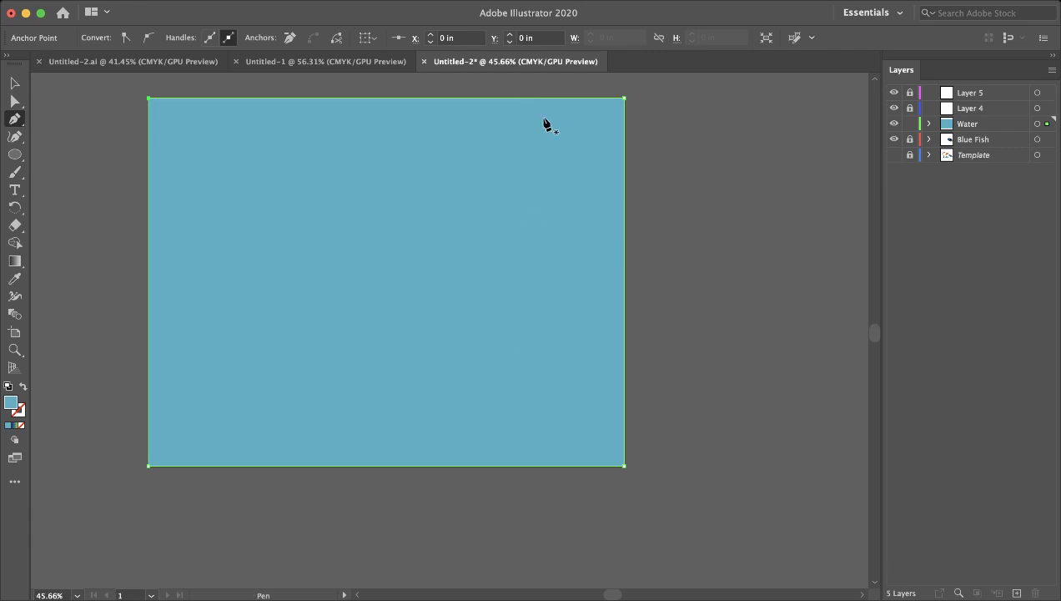
click(969, 141)
drag(980, 144, 980, 120)
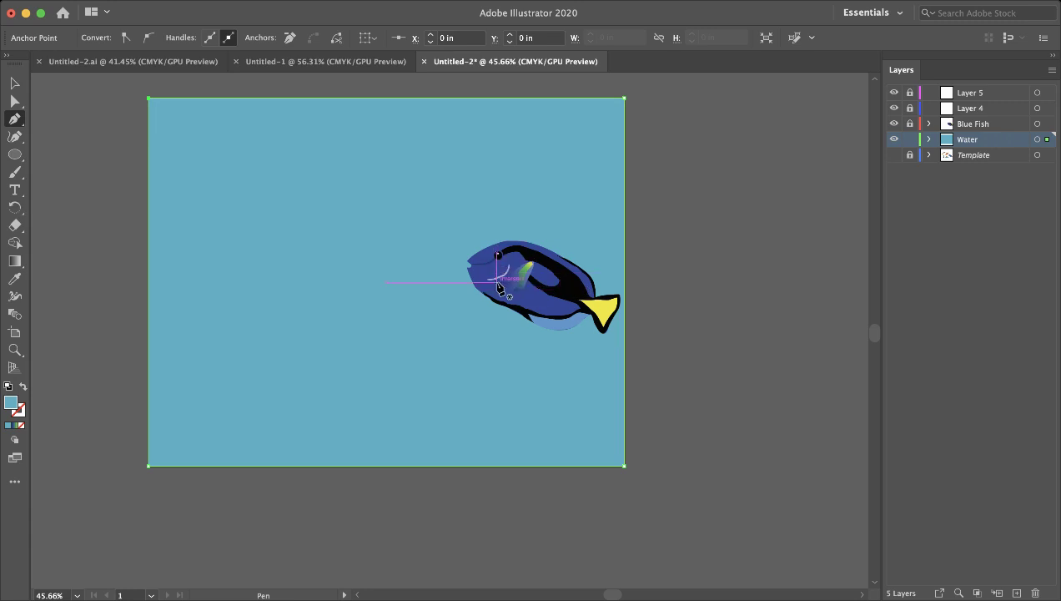
- Lock the Water layer, then unlock Layer 4, rename it sky and make it active
click(974, 109)
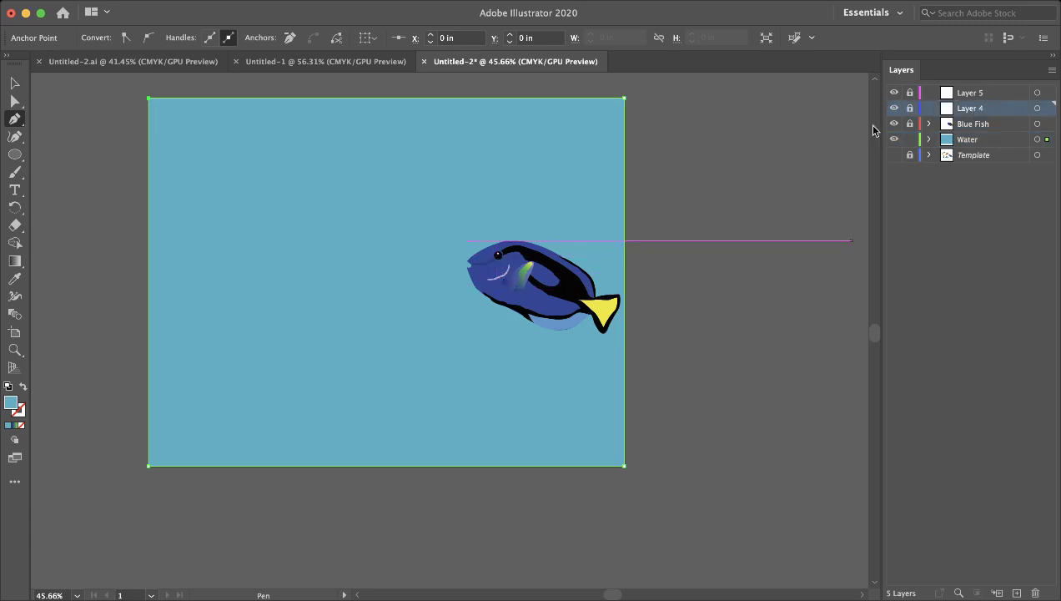
click(905, 140)
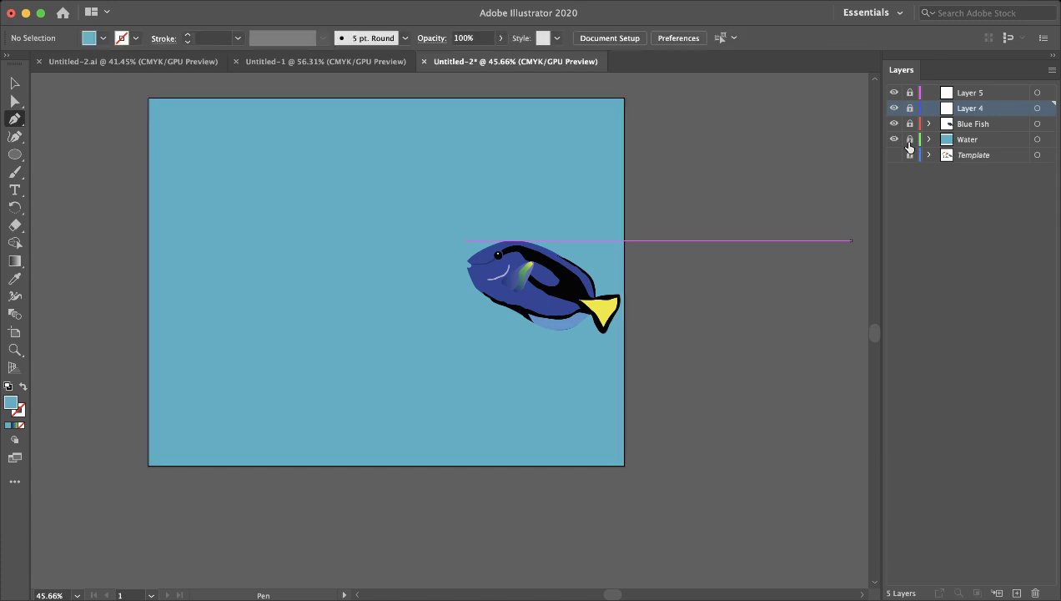
click(910, 107)
double_click(978, 109)
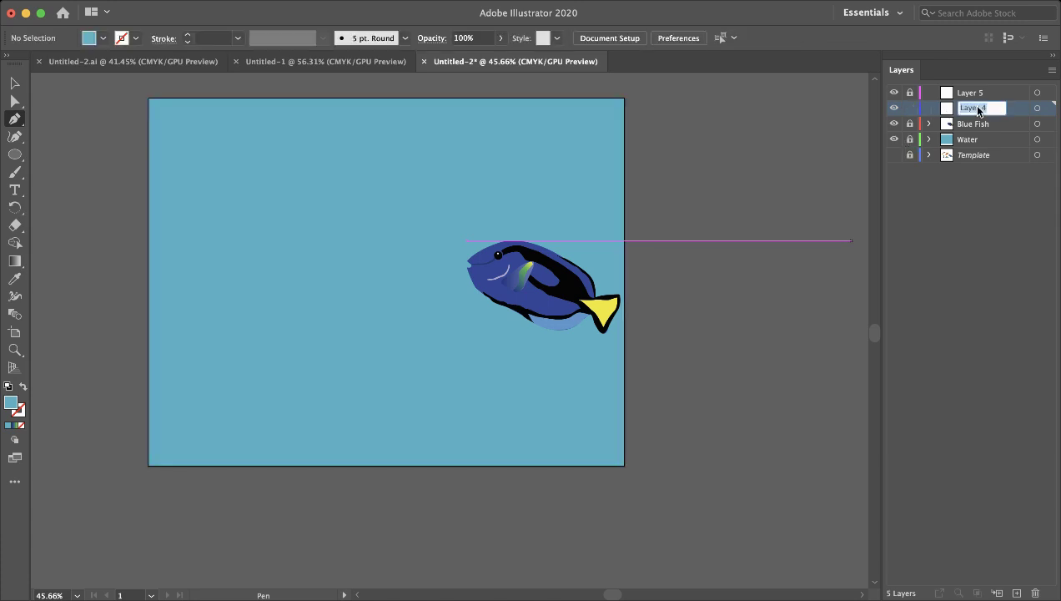
text(sky)
click(975, 156)
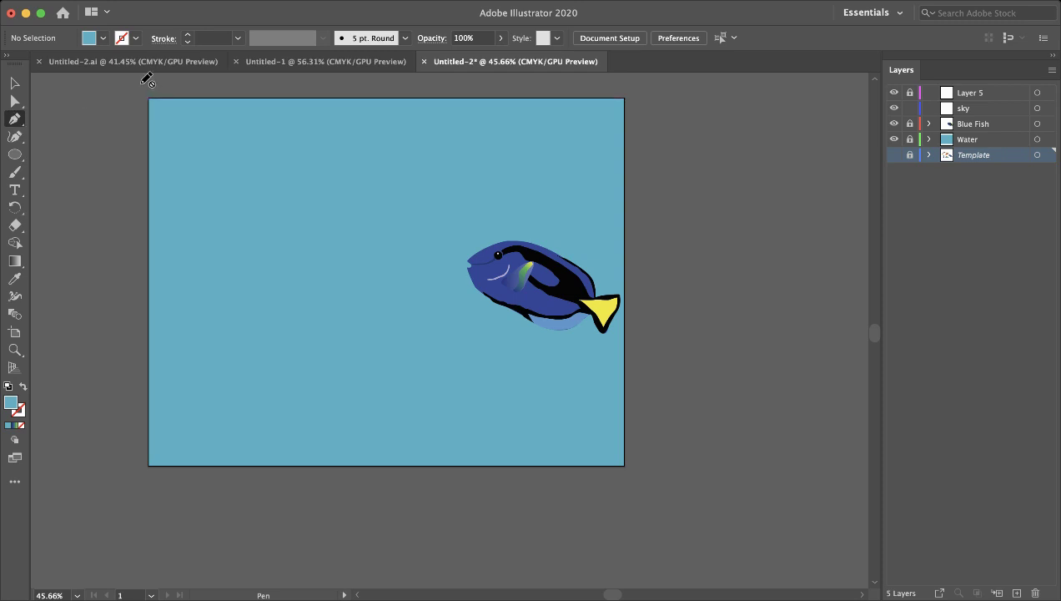
click(970, 109)
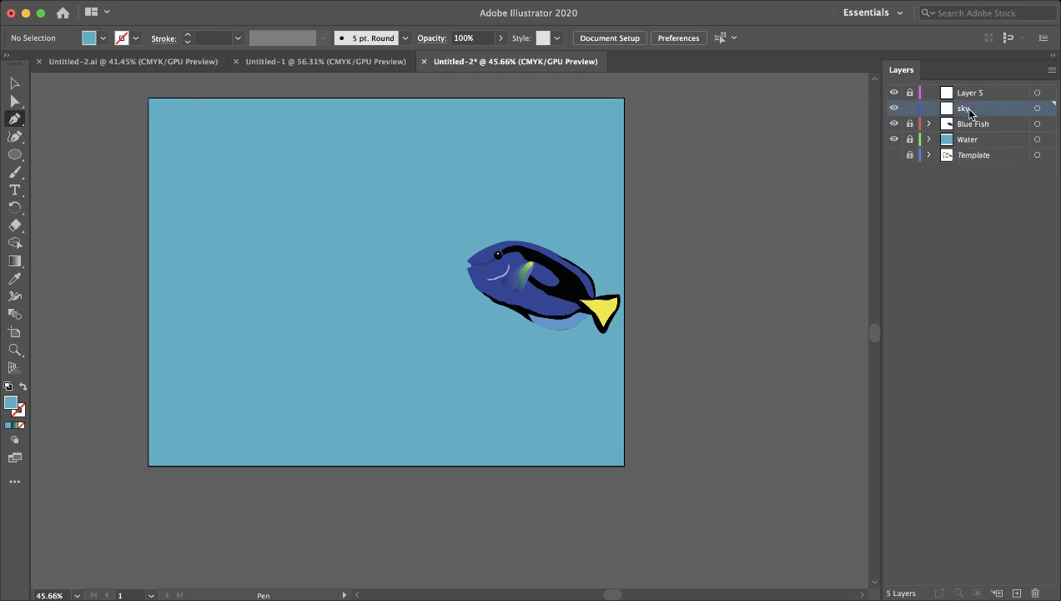
- Draw a closed shape with a wavy lower edge across the artboard's top with the Pen tool, fill it dark blue, and lock the sky layer
click(152, 102)
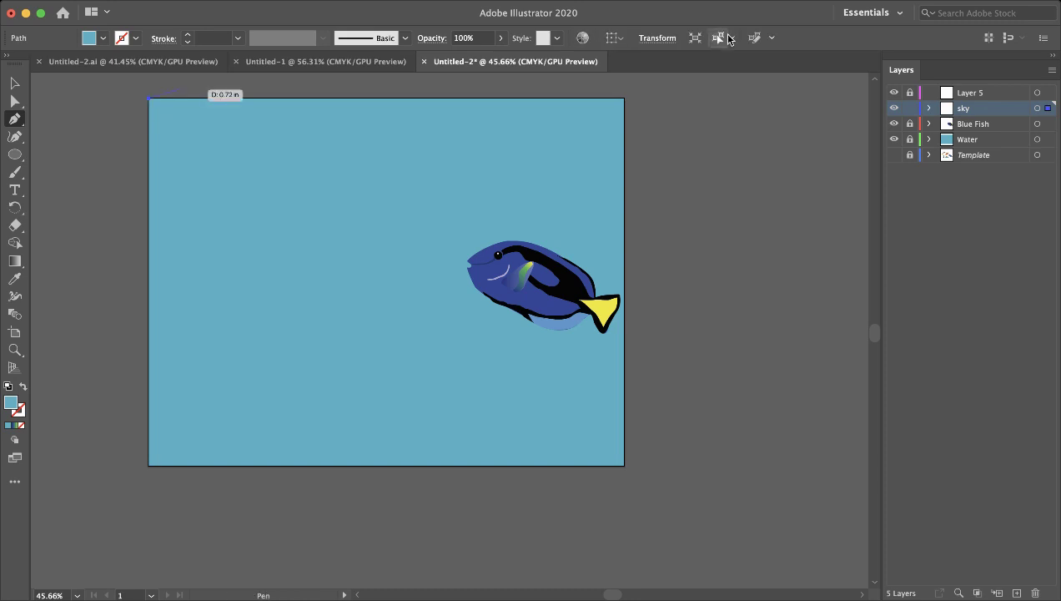
click(624, 101)
click(624, 159)
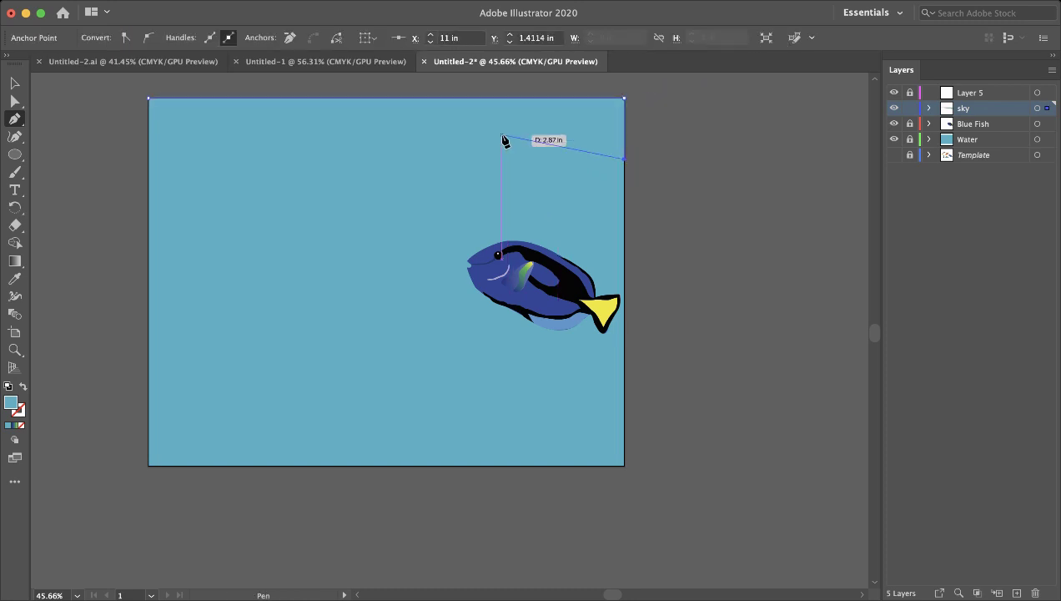
drag(500, 135, 464, 112)
drag(383, 144, 362, 147)
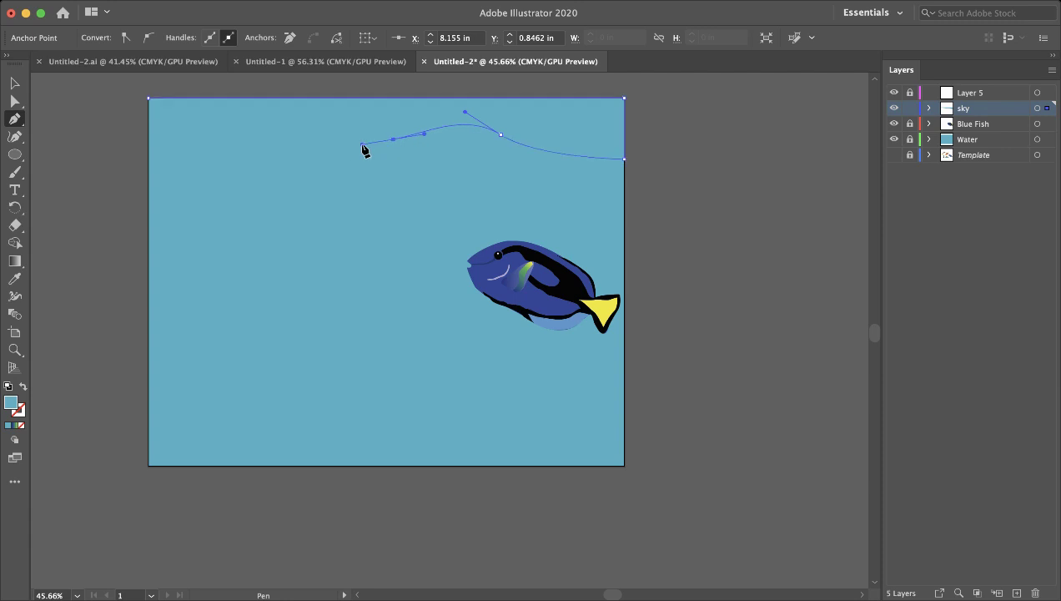
drag(277, 135, 263, 116)
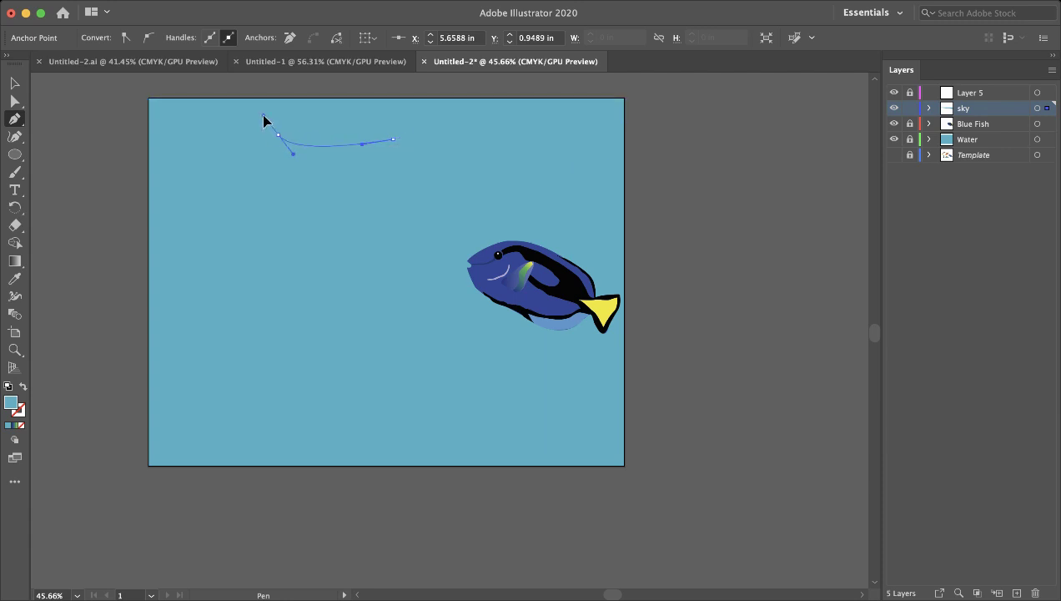
click(149, 155)
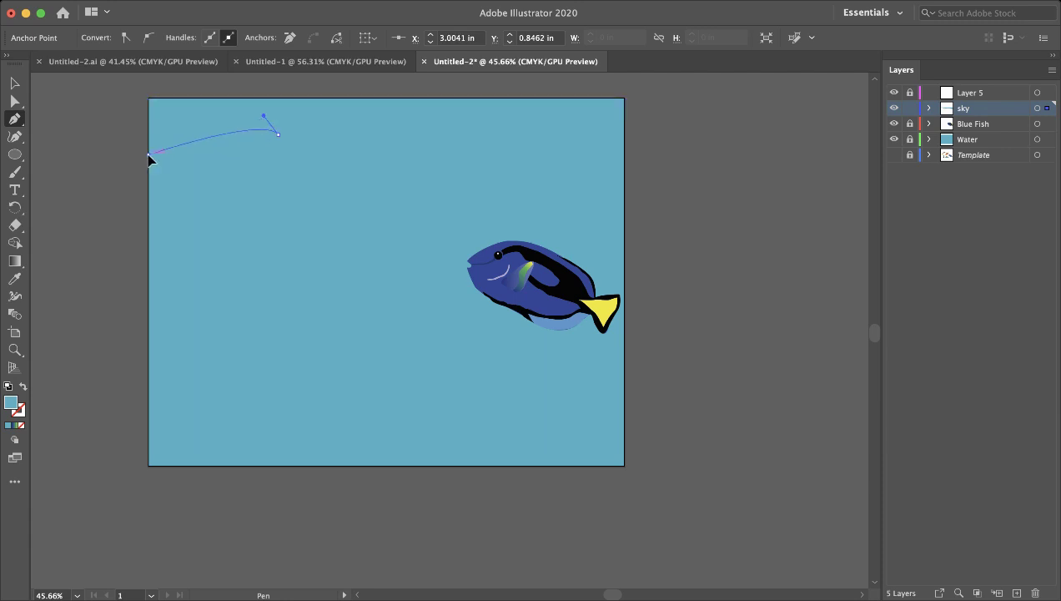
click(148, 99)
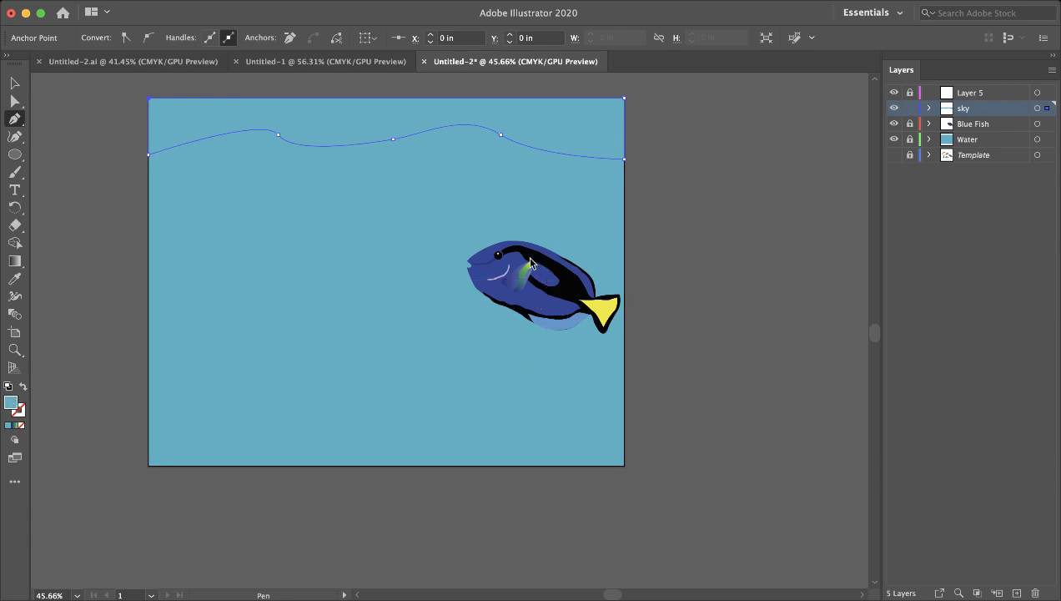
key(super+z)
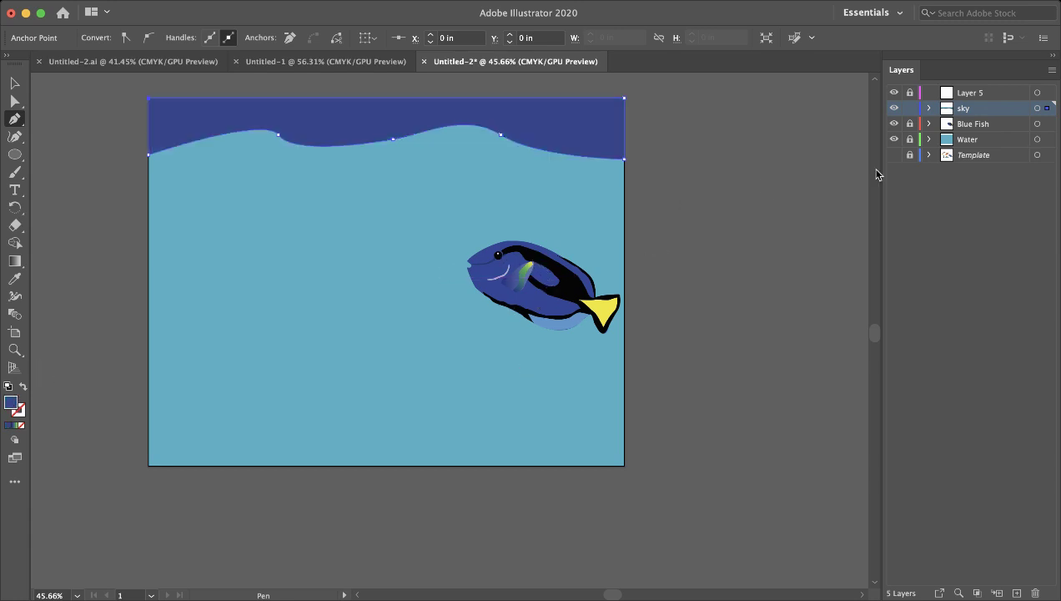
key(super+shift+a)
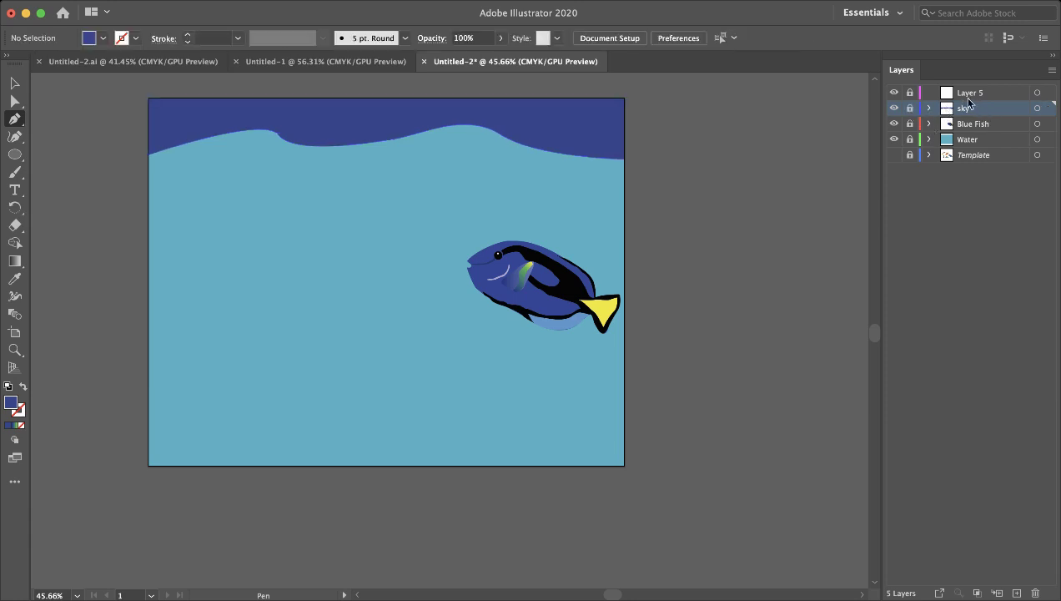
- Rename Layer 5 to sand, unlock it and make it the active layer
click(973, 93)
double_click(974, 94)
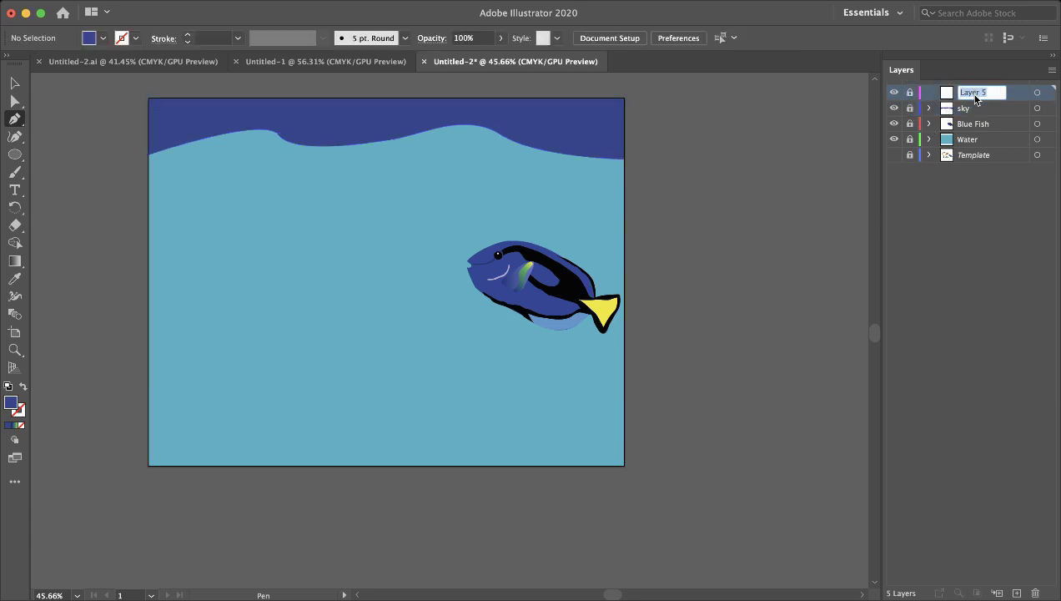
text(sand)
click(967, 197)
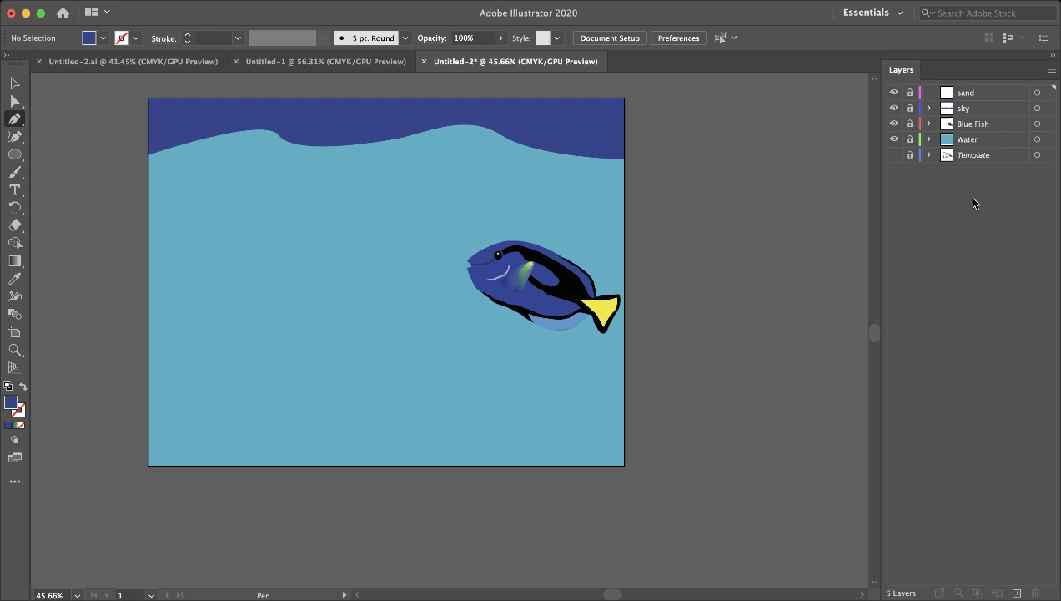
click(946, 97)
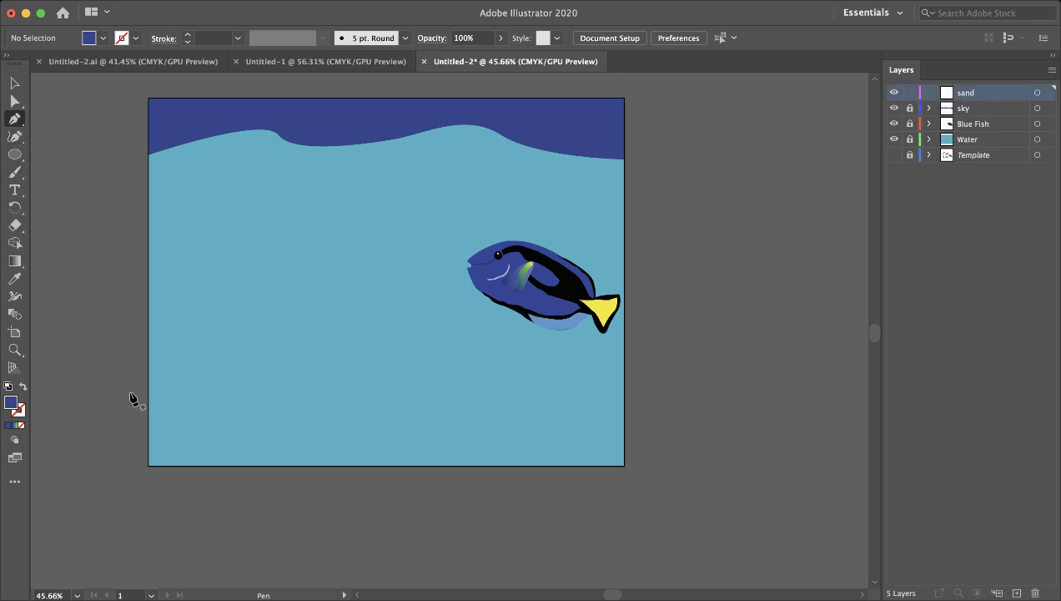
- Draw a closed shape with a wavy upper edge along the artboard's bottom on the sand layer, fill it pale yellow and deselect it
click(148, 369)
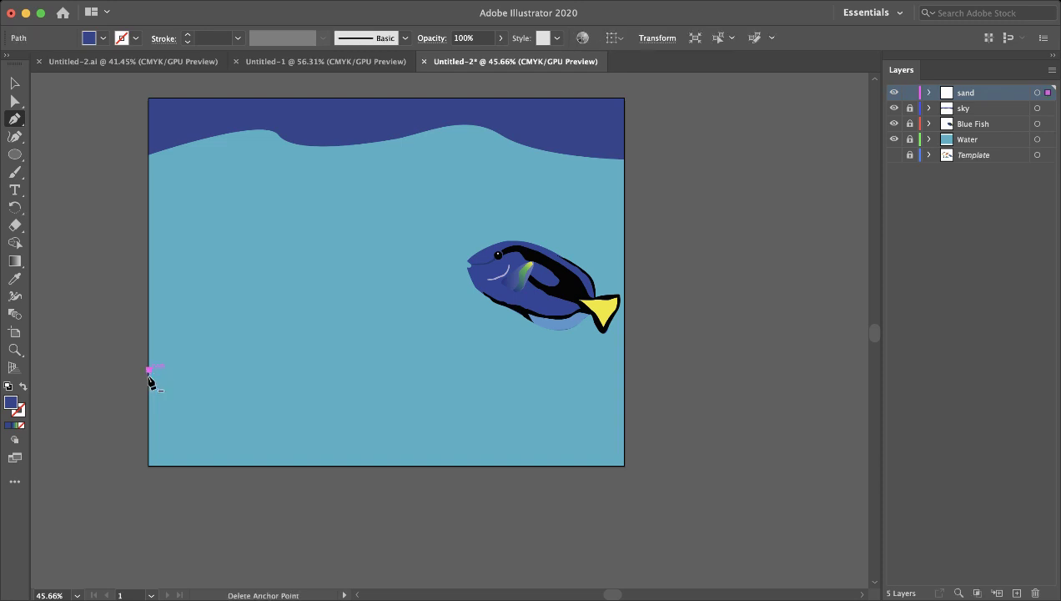
click(150, 467)
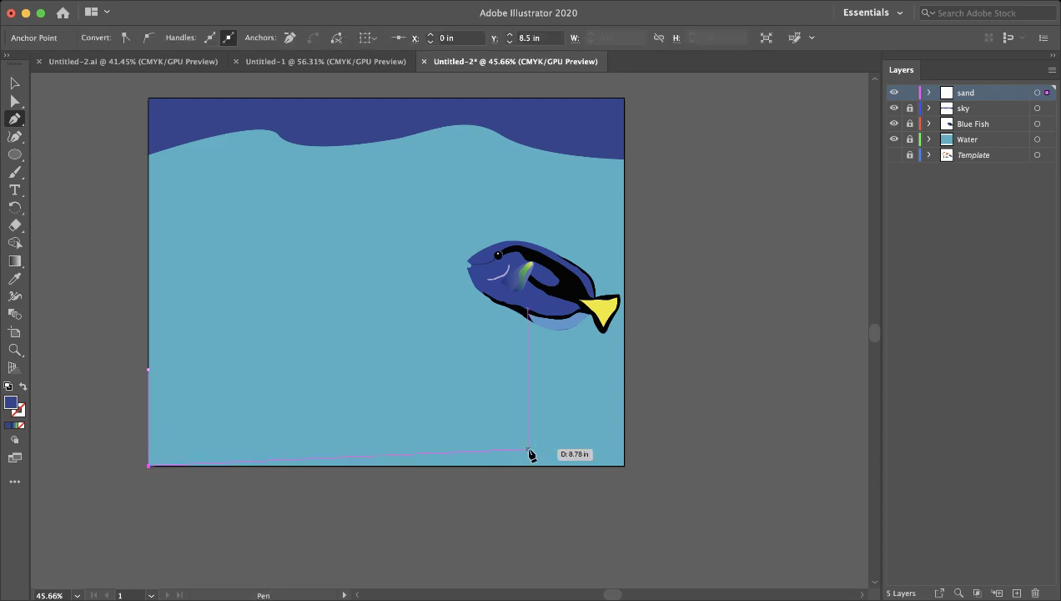
click(626, 467)
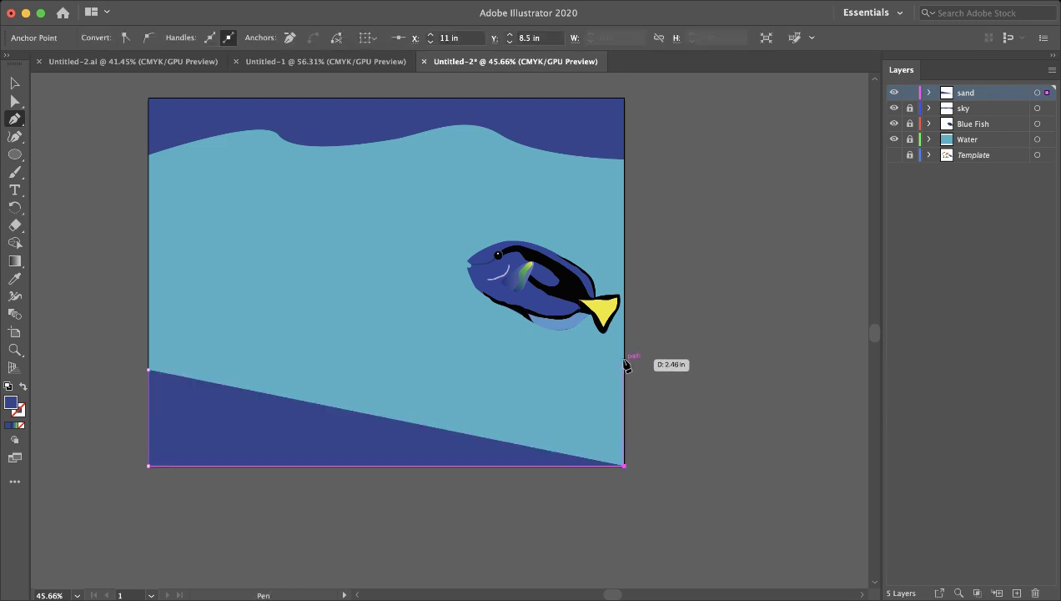
click(624, 356)
drag(520, 391, 480, 398)
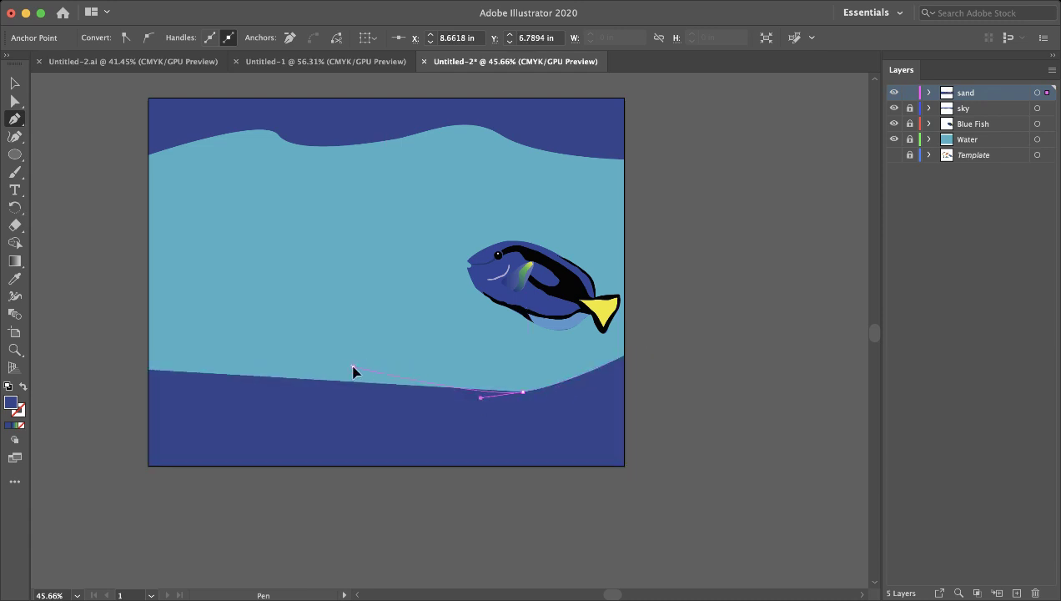
drag(328, 366, 326, 368)
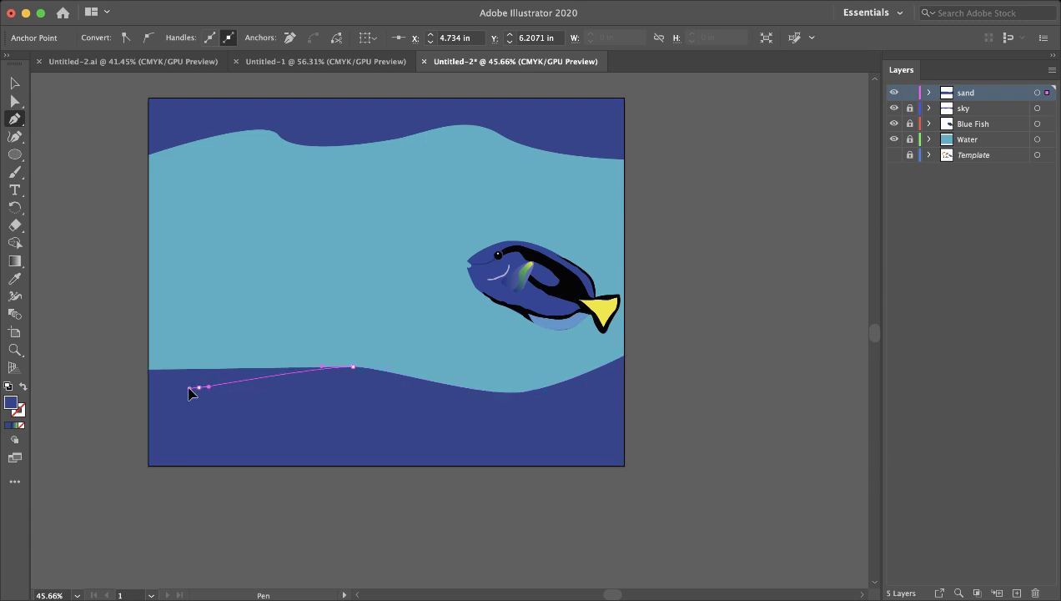
drag(199, 388, 181, 386)
click(150, 370)
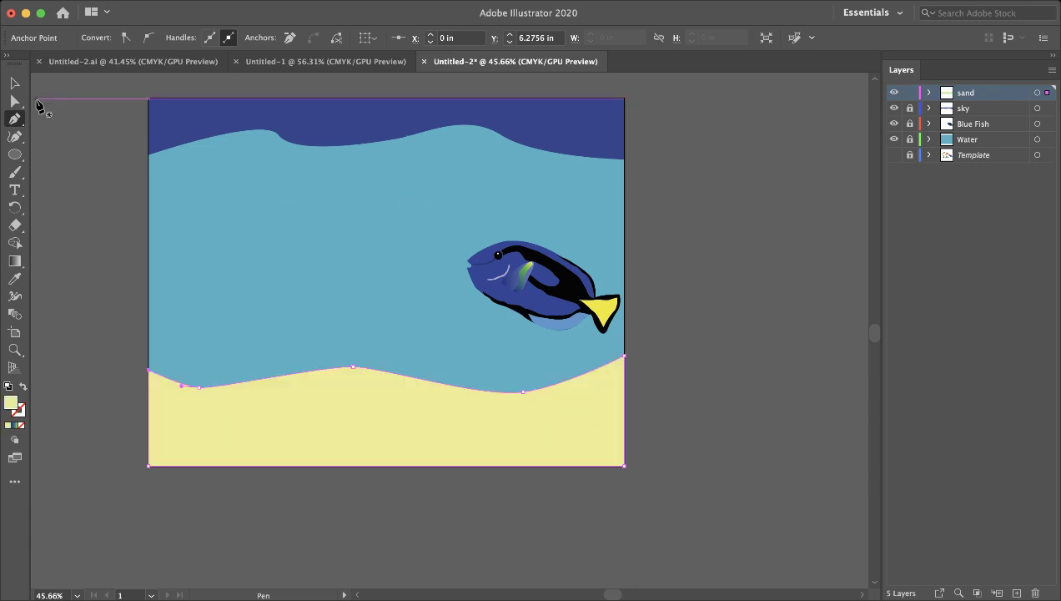
click(14, 84)
click(278, 333)
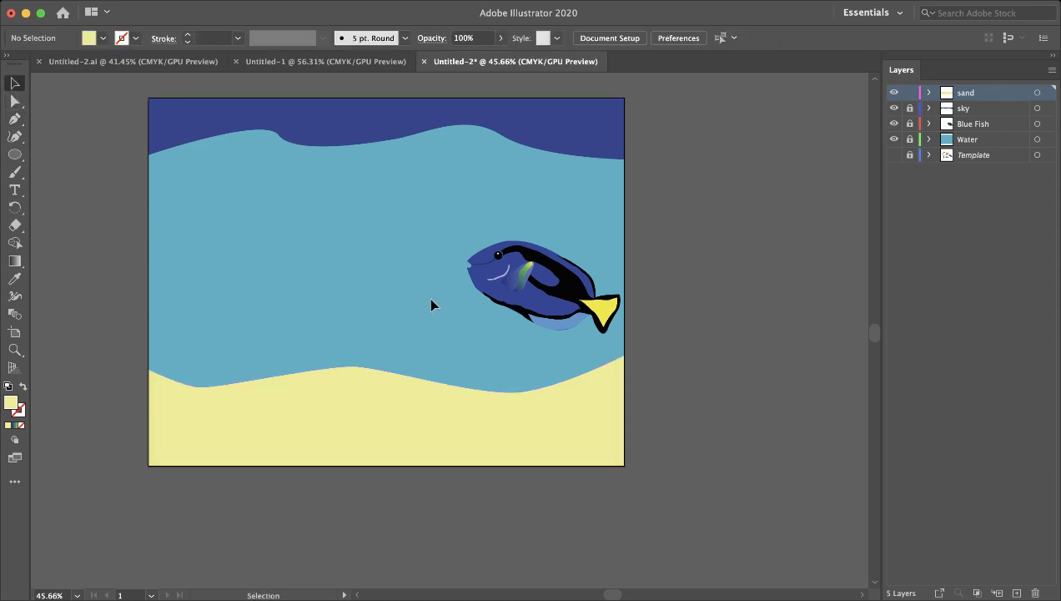